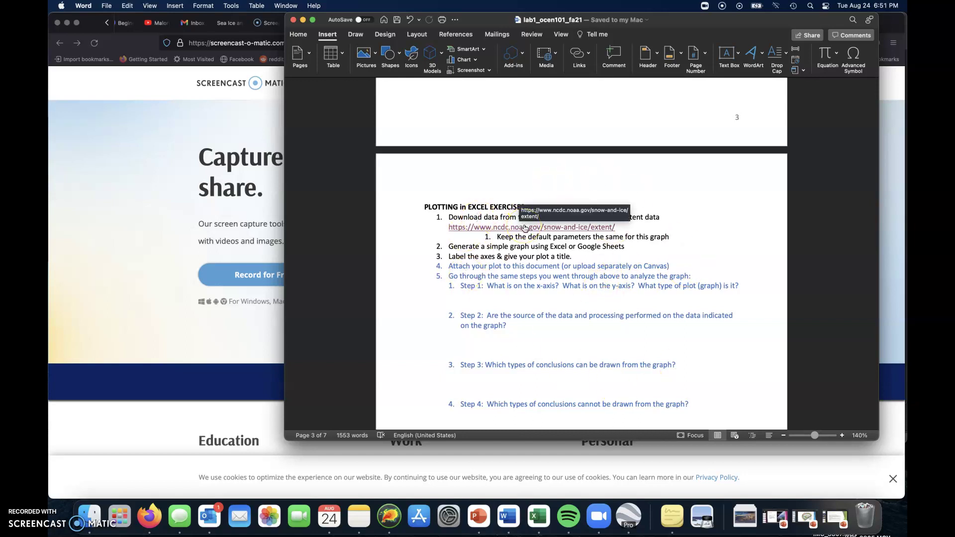
Open the NOAA snow and ice extent link from the plotting exercise in the lab document
{"action": "scroll", "coordinate": [513, 287], "scroll_direction": "down", "scroll_amount": 3}
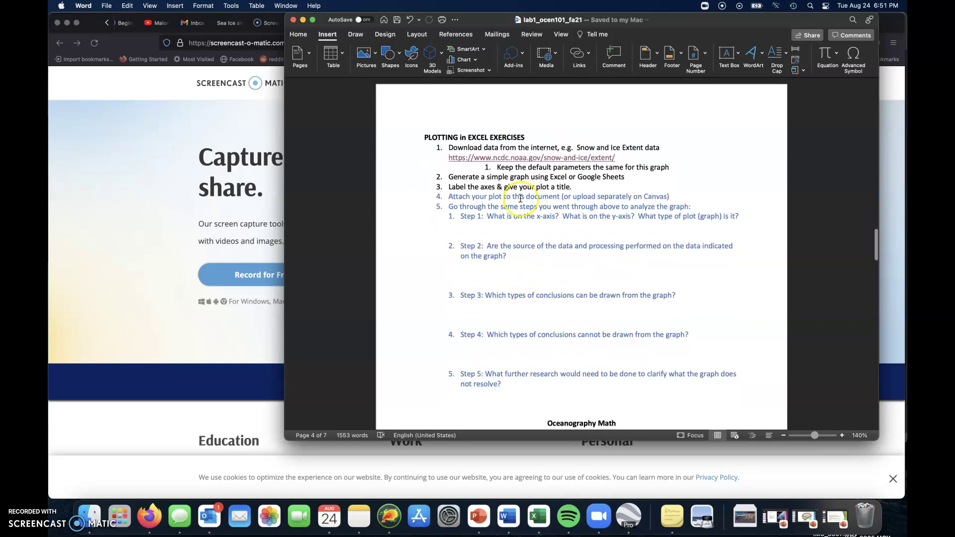
{"action": "left_click", "coordinate": [537, 159]}
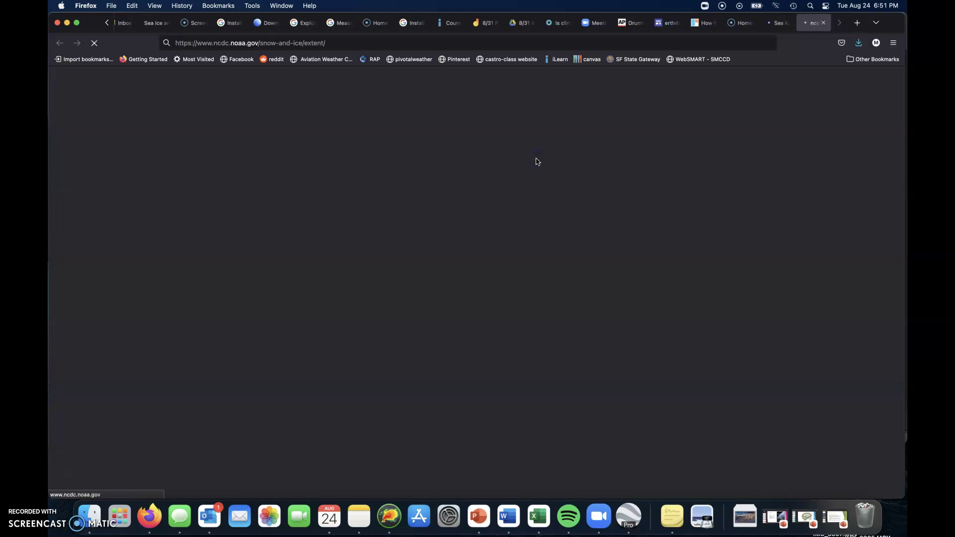
{"action": "scroll", "coordinate": [537, 161], "scroll_direction": "down", "scroll_amount": 4}
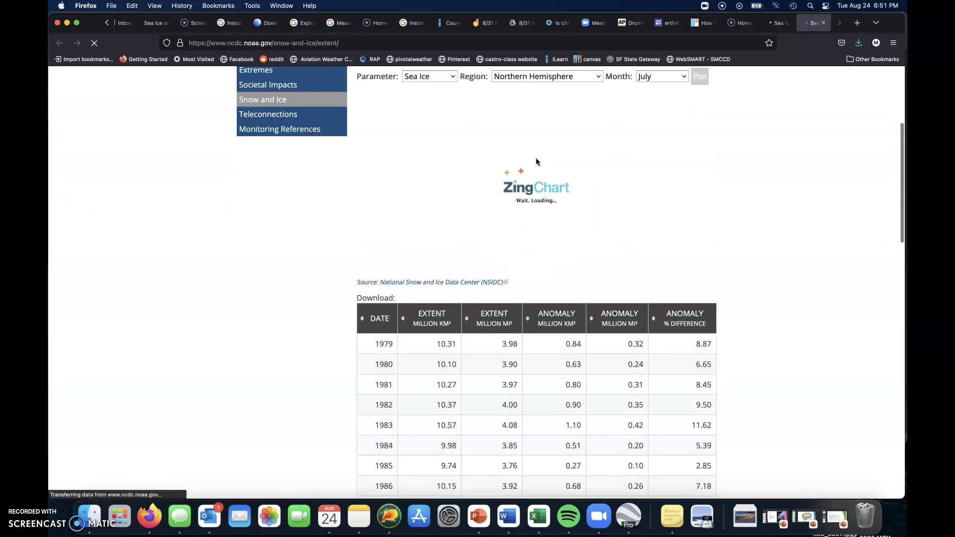
{"action": "scroll", "coordinate": [242, 251], "scroll_direction": "up", "scroll_amount": 4}
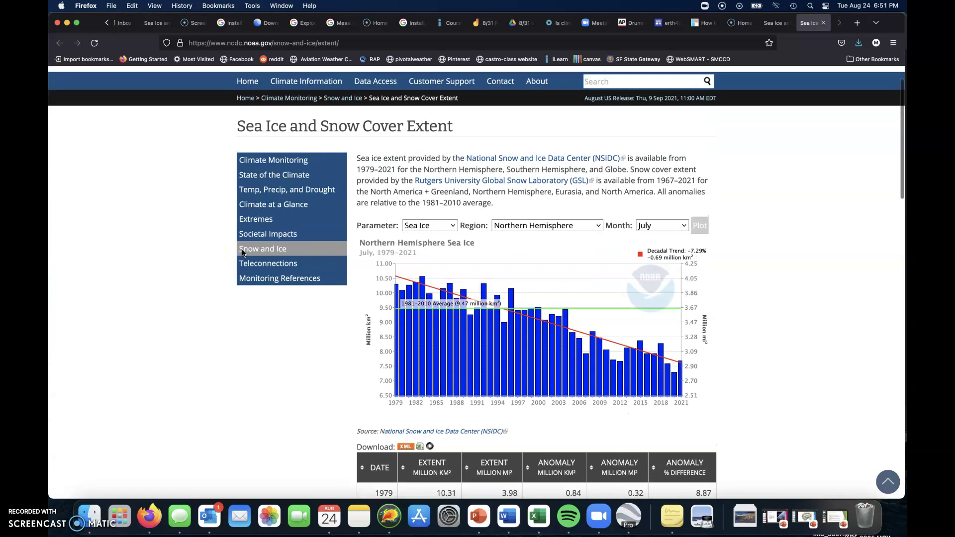
{"action": "scroll", "coordinate": [242, 252], "scroll_direction": "up", "scroll_amount": 1}
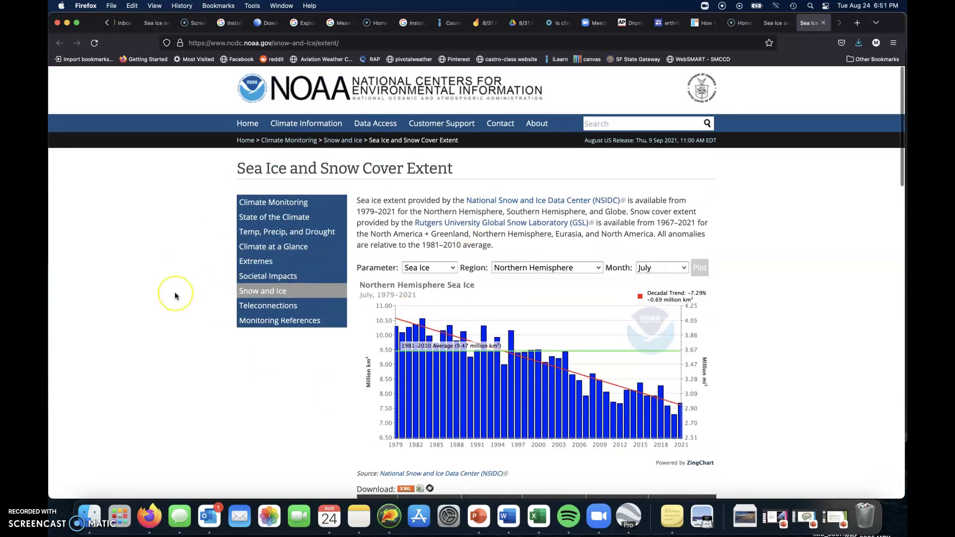
Examine the July Northern Hemisphere sea ice chart, its default parameters and the data table below it
{"action": "scroll", "coordinate": [169, 286], "scroll_direction": "down", "scroll_amount": 1}
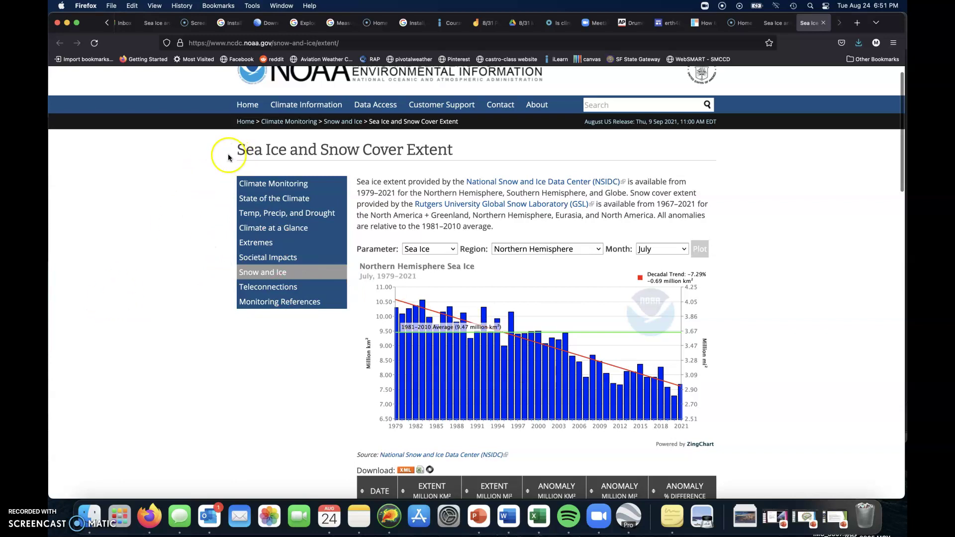
{"action": "scroll", "coordinate": [173, 244], "scroll_direction": "down", "scroll_amount": 3}
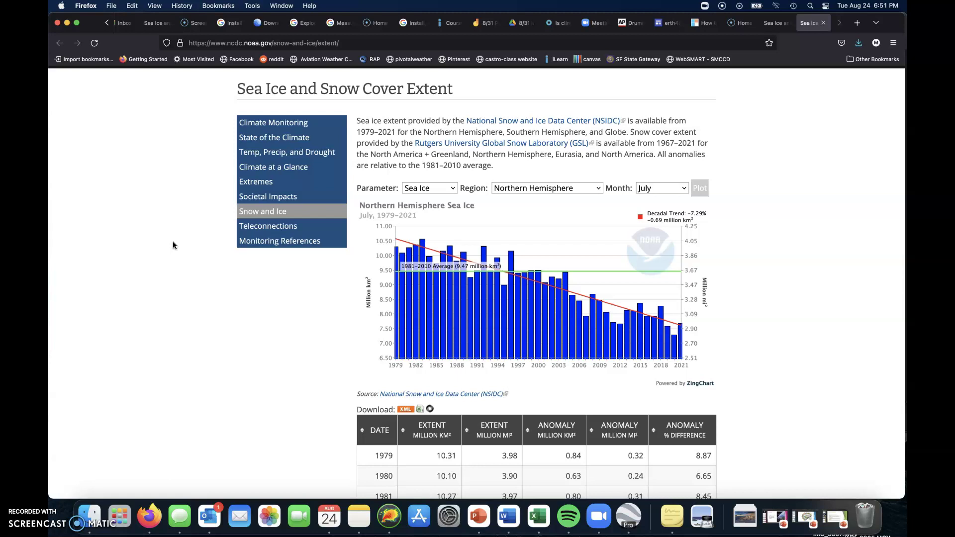
{"action": "scroll", "coordinate": [172, 245], "scroll_direction": "down", "scroll_amount": 2}
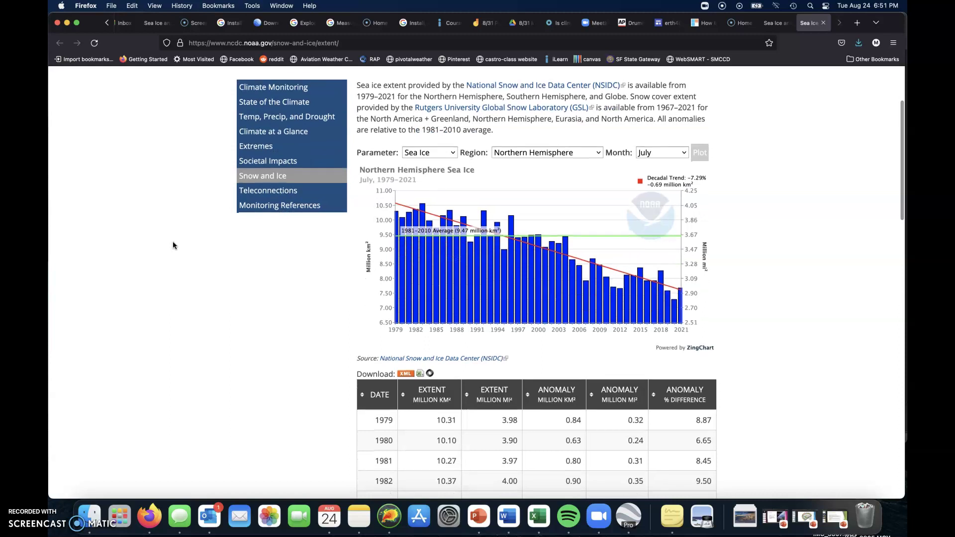
{"action": "left_click", "coordinate": [353, 283]}
{"action": "scroll", "coordinate": [756, 286], "scroll_direction": "down", "scroll_amount": 3}
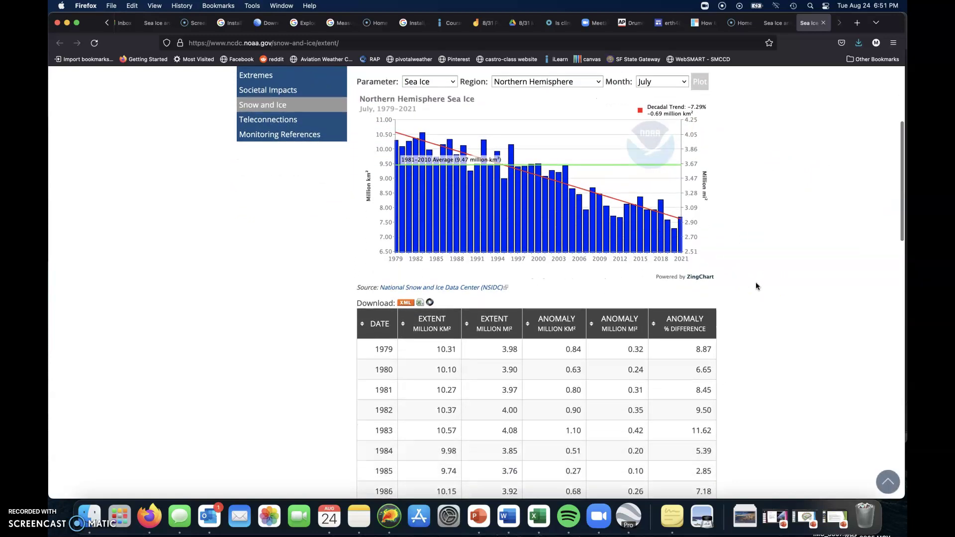
{"action": "scroll", "coordinate": [755, 284], "scroll_direction": "down", "scroll_amount": 5}
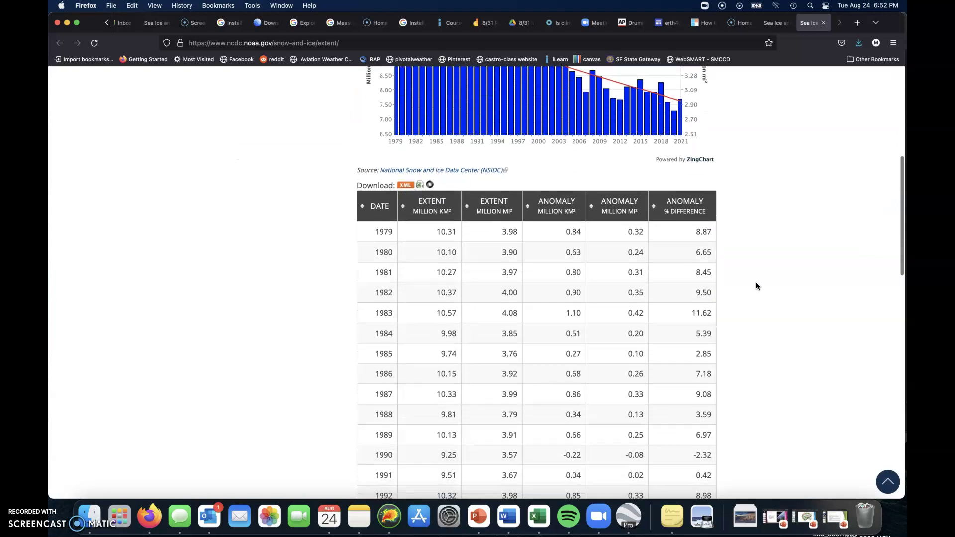
Check the CSV, JSON and XML download options, view the XML version of the data and return to the extent page
{"action": "left_click", "coordinate": [419, 187]}
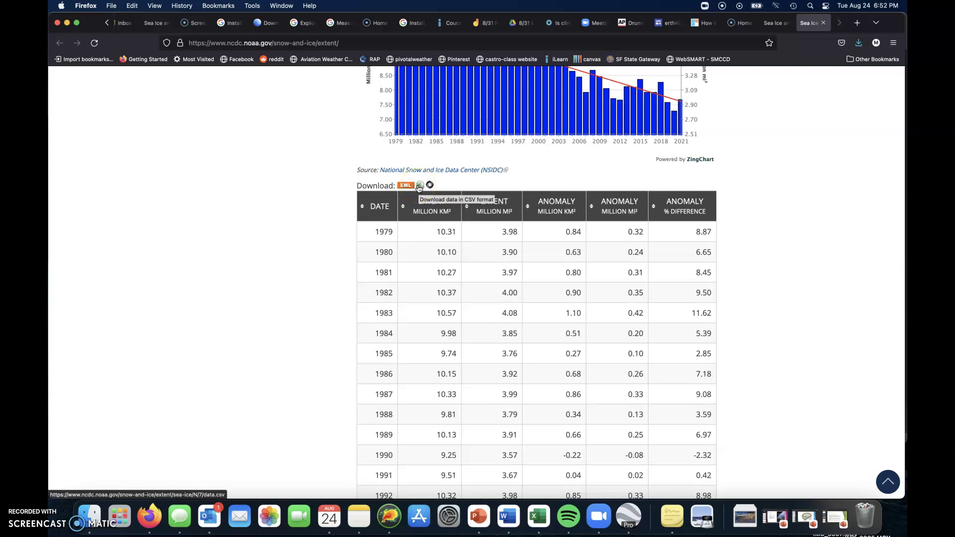
{"action": "left_click", "coordinate": [430, 185]}
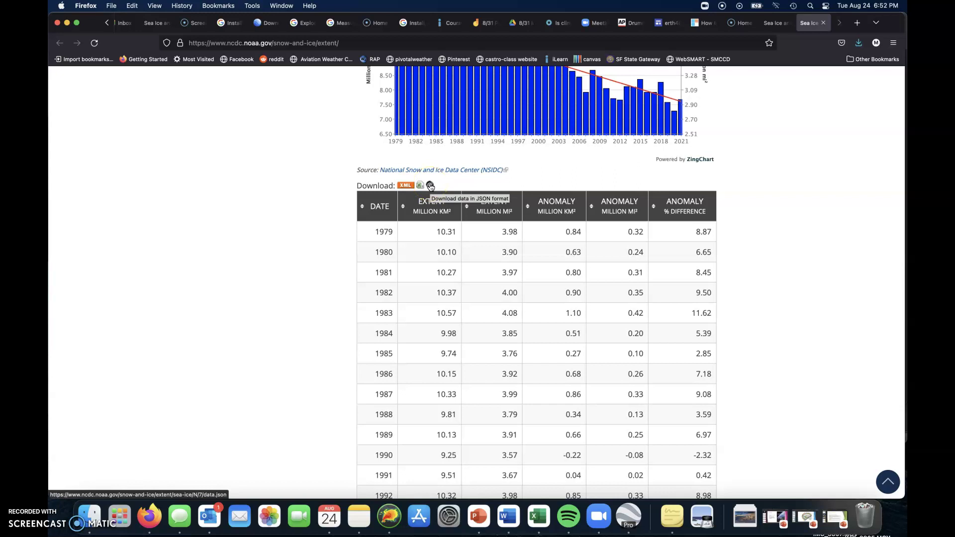
{"action": "left_click", "coordinate": [407, 187]}
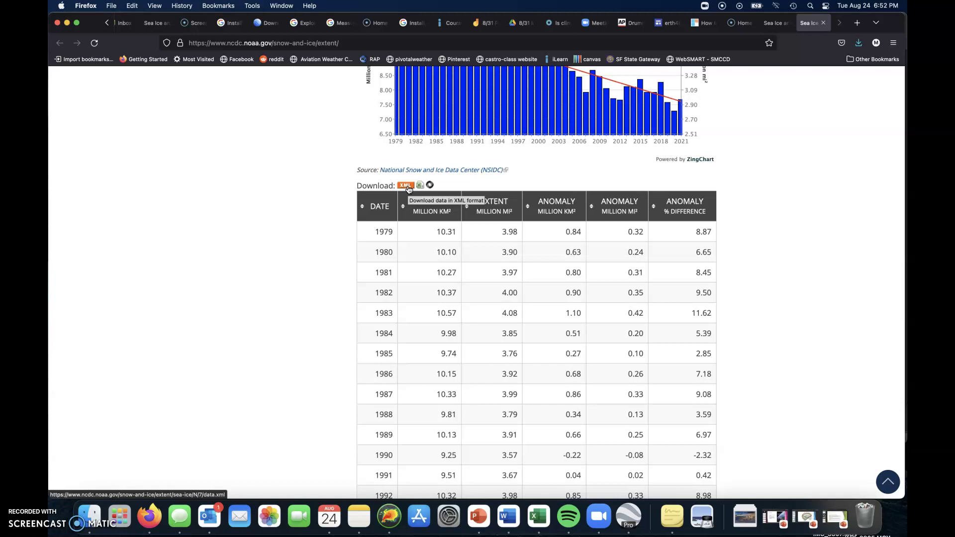
{"action": "left_click", "coordinate": [408, 187]}
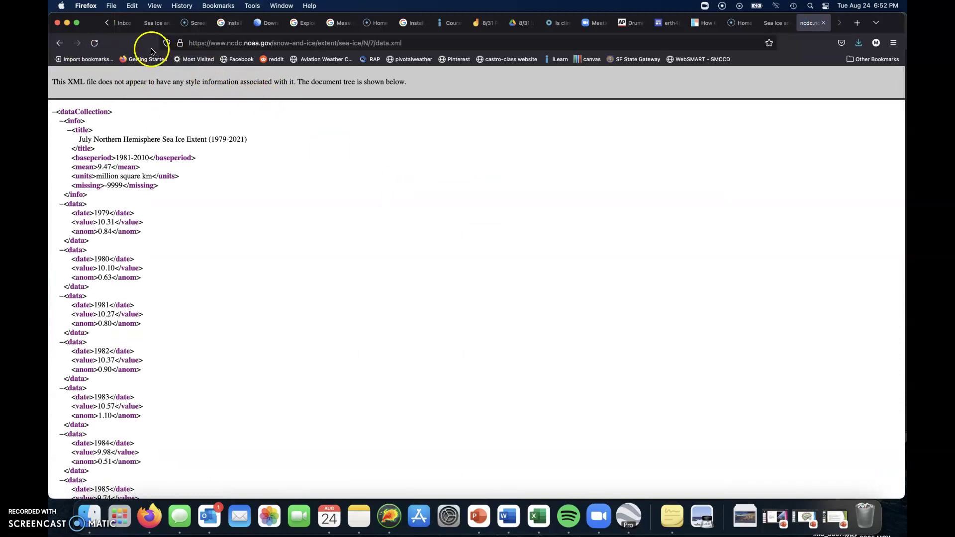
{"action": "left_click", "coordinate": [58, 43]}
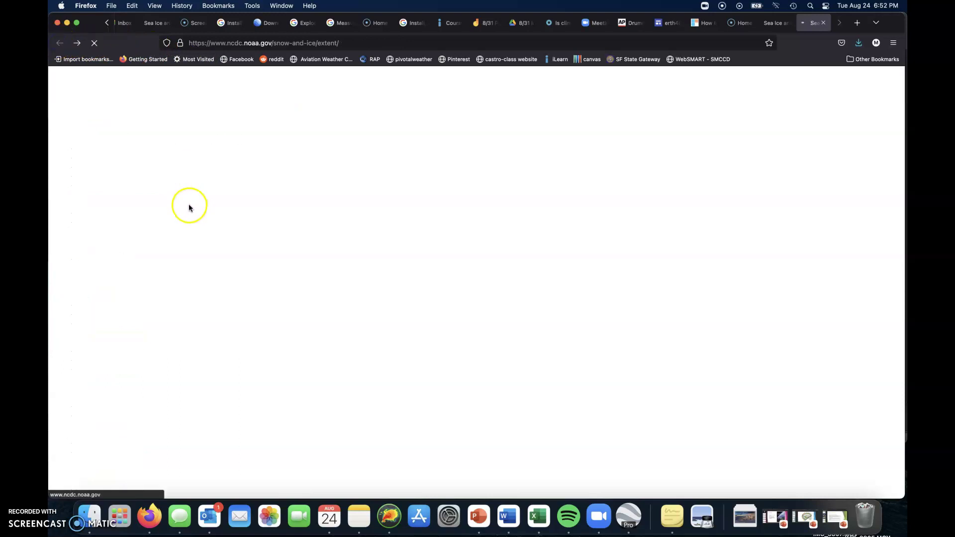
Download the sea ice data in CSV format and open data.csv with Microsoft Excel
{"action": "scroll", "coordinate": [196, 209], "scroll_direction": "down", "scroll_amount": 1}
{"action": "scroll", "coordinate": [204, 224], "scroll_direction": "down", "scroll_amount": 2}
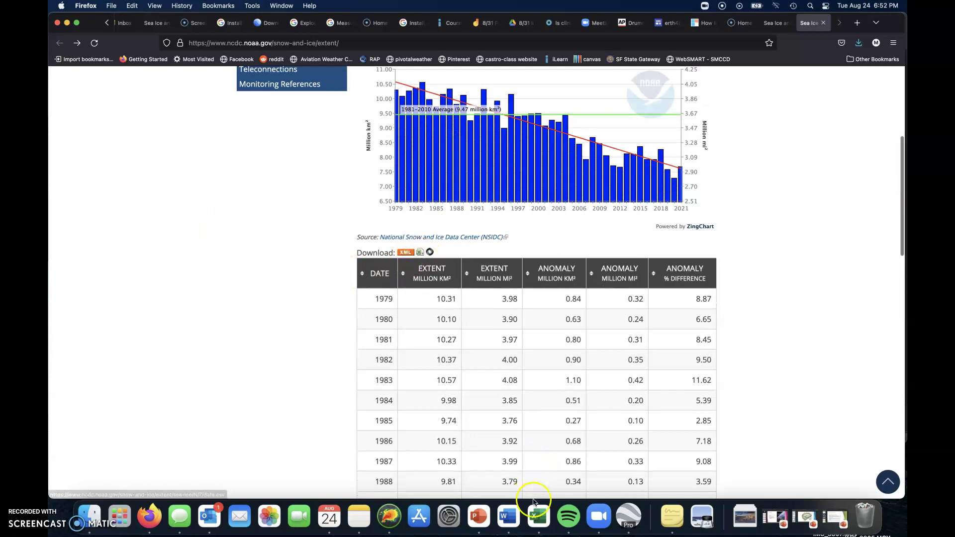
{"action": "left_click", "coordinate": [420, 253]}
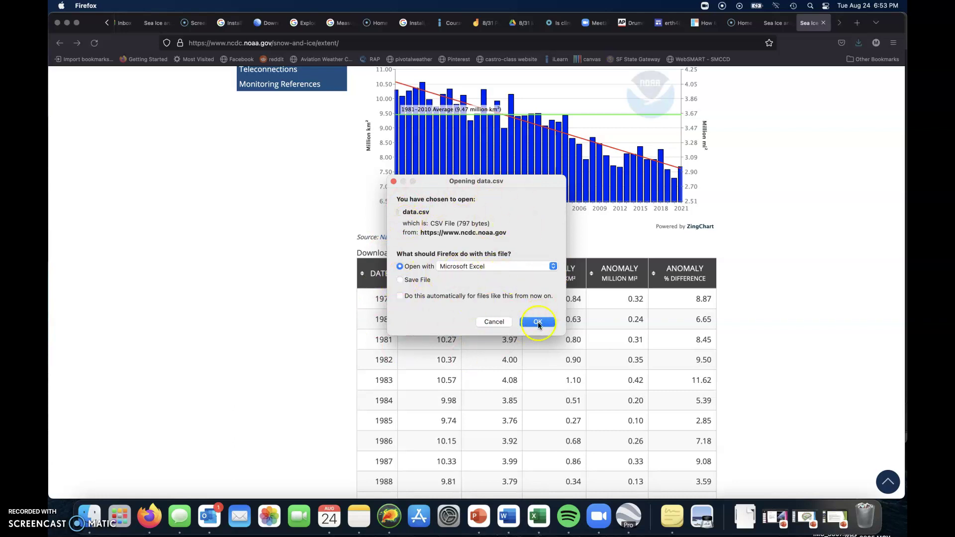
{"action": "left_click", "coordinate": [537, 322]}
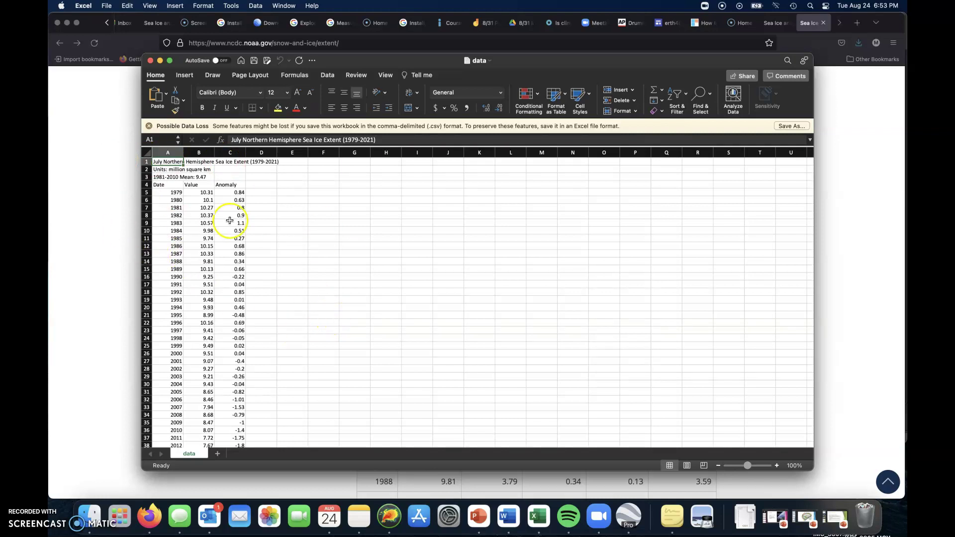
Switch back to Firefox, open Google Sheets in a new tab and create a blank spreadsheet
{"action": "left_click", "coordinate": [123, 188]}
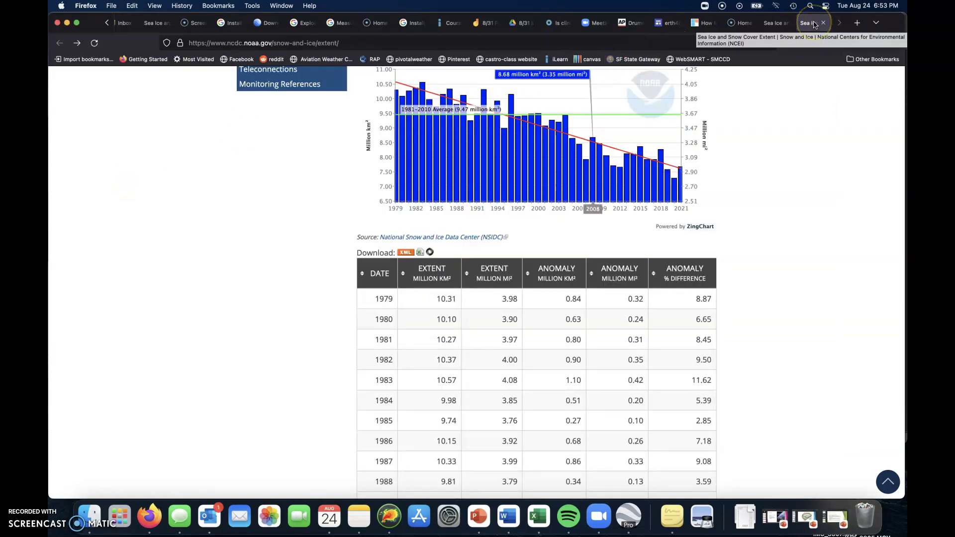
{"action": "key", "text": "super+t"}
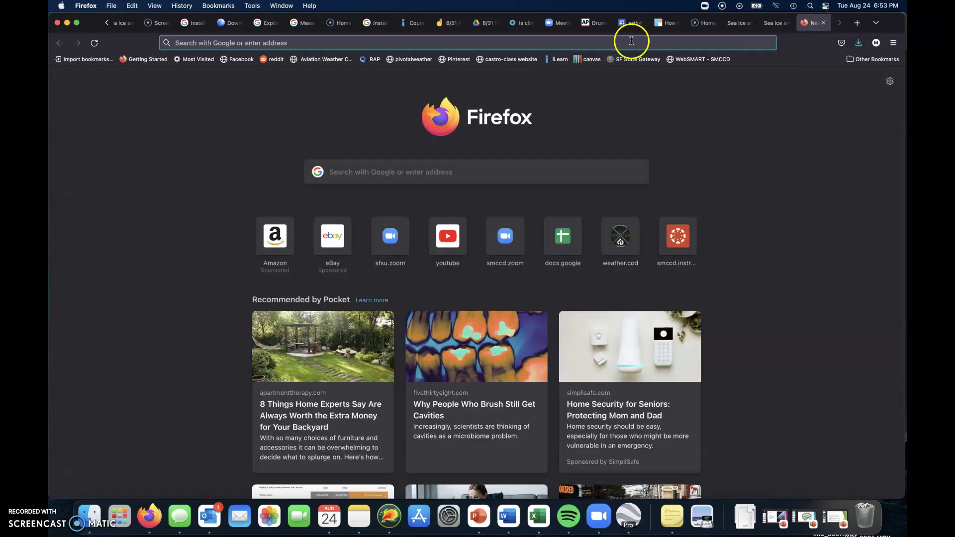
{"action": "type", "text": "shee"}
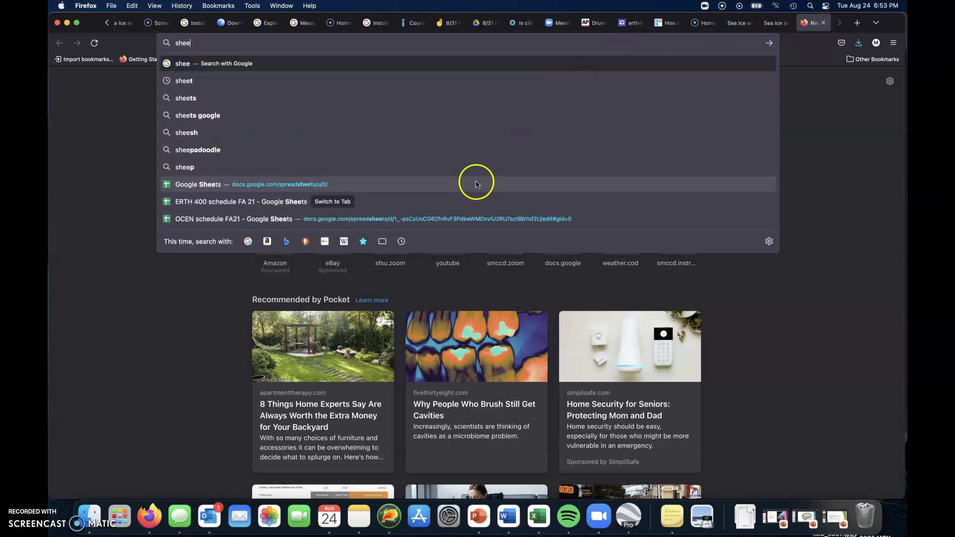
{"action": "left_click", "coordinate": [473, 185]}
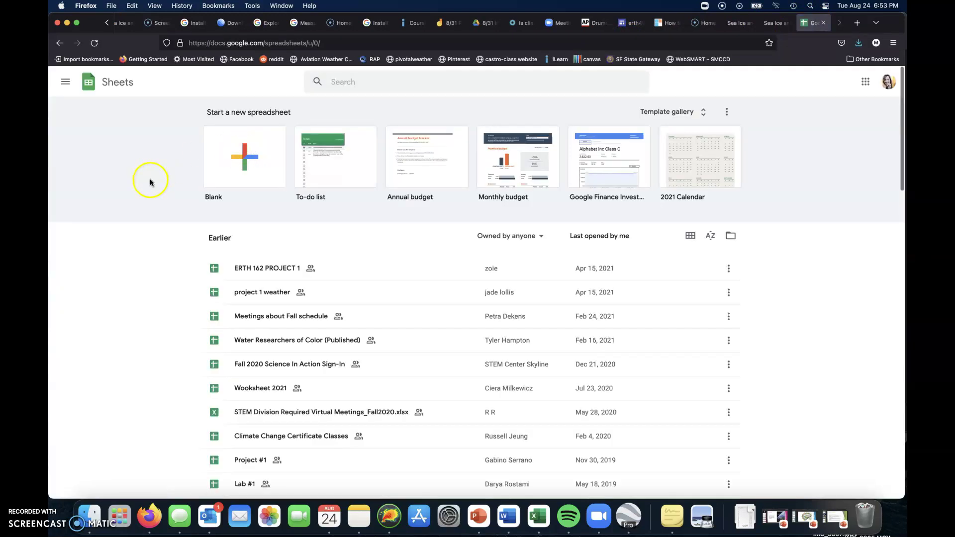
{"action": "left_click", "coordinate": [251, 156]}
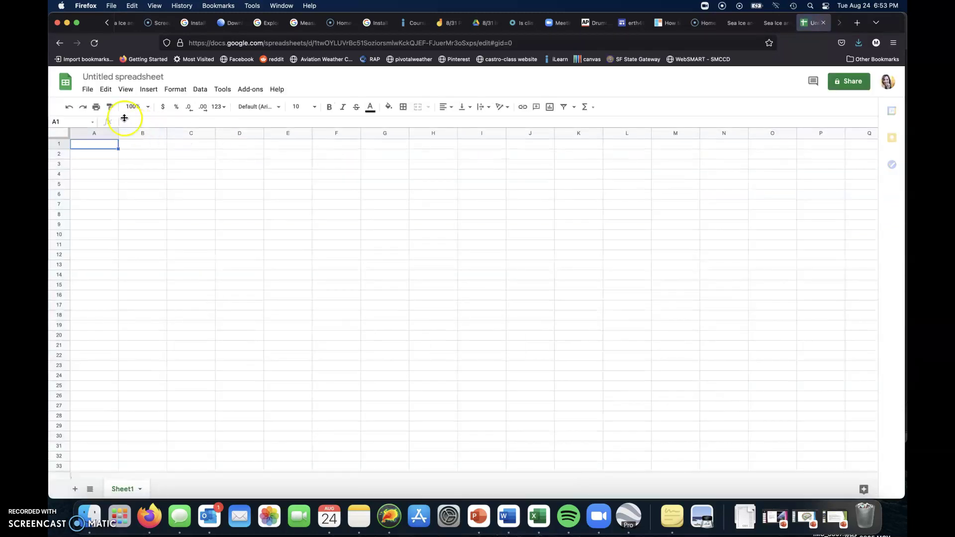
Upload data.csv from the Downloads folder and open it in Google Sheets
{"action": "left_click", "coordinate": [88, 90]}
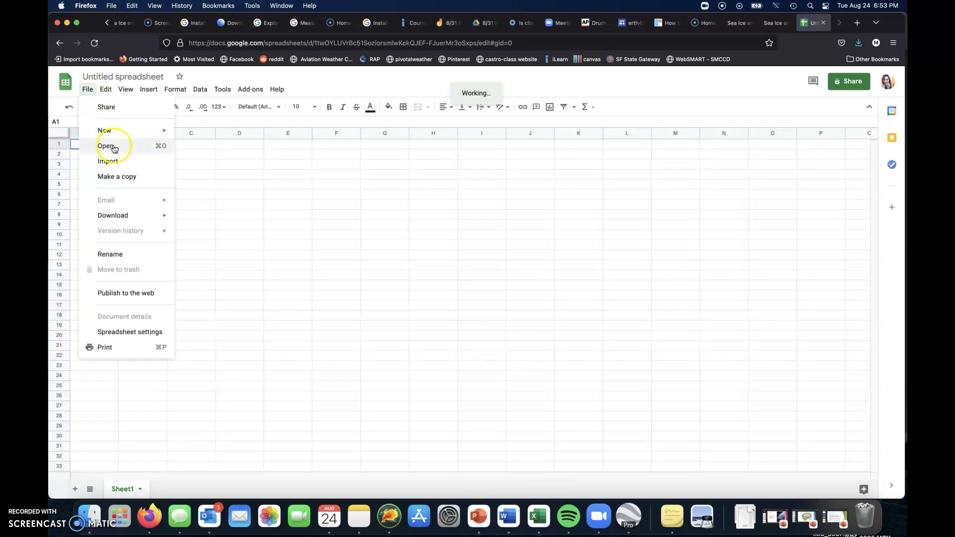
{"action": "left_click", "coordinate": [113, 149]}
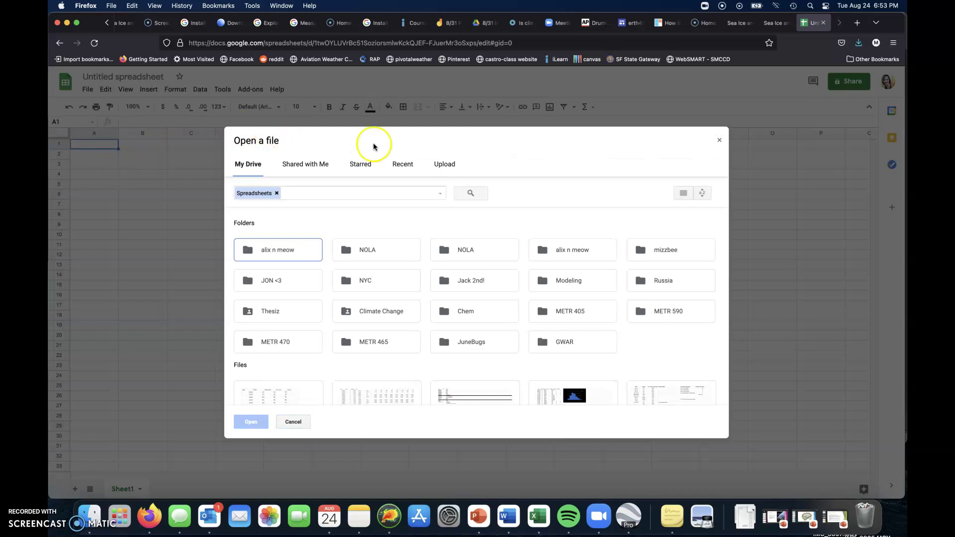
{"action": "left_click", "coordinate": [442, 166]}
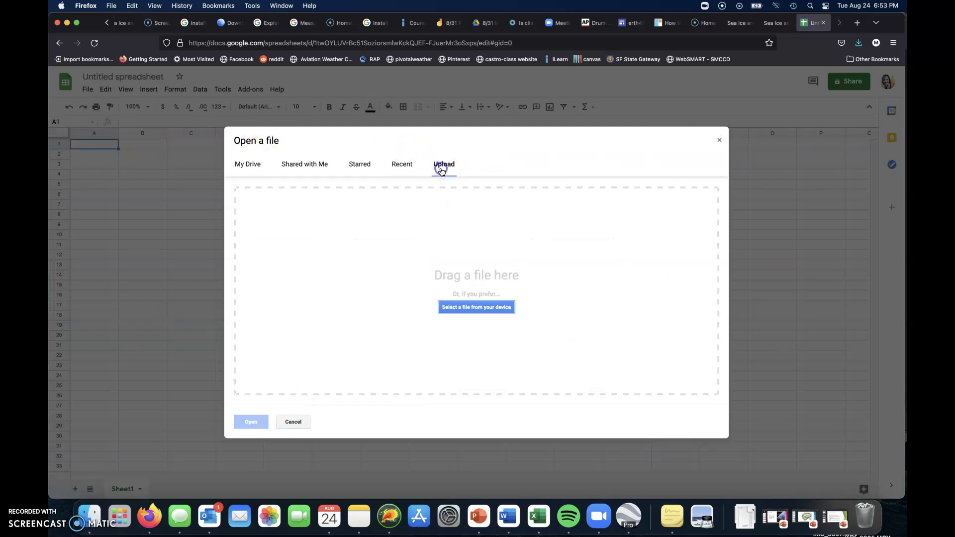
{"action": "left_click", "coordinate": [466, 308]}
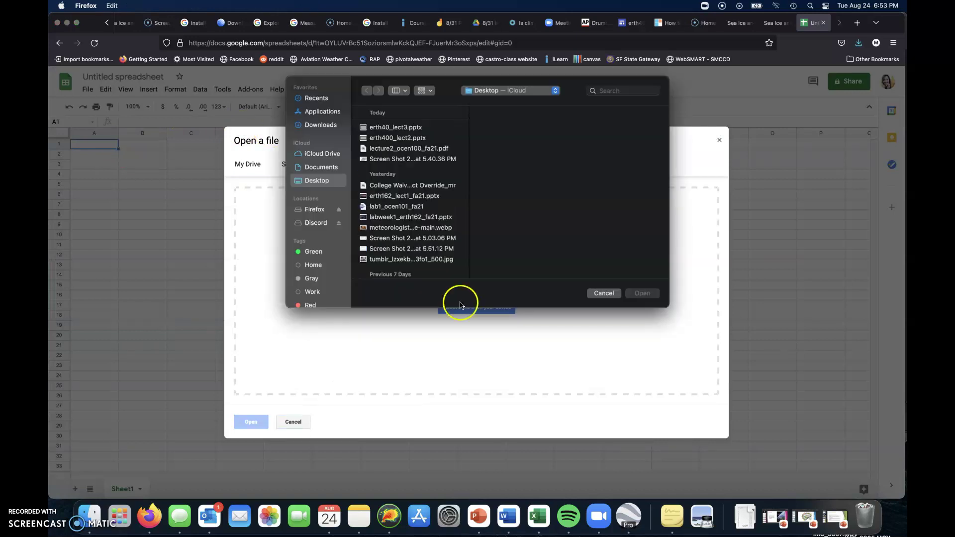
{"action": "left_click", "coordinate": [323, 168]}
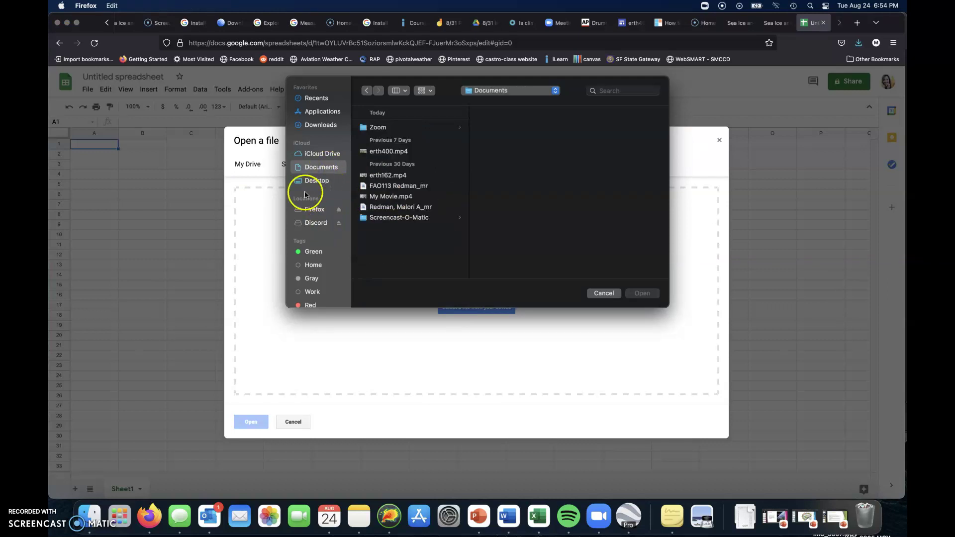
{"action": "left_click", "coordinate": [323, 125]}
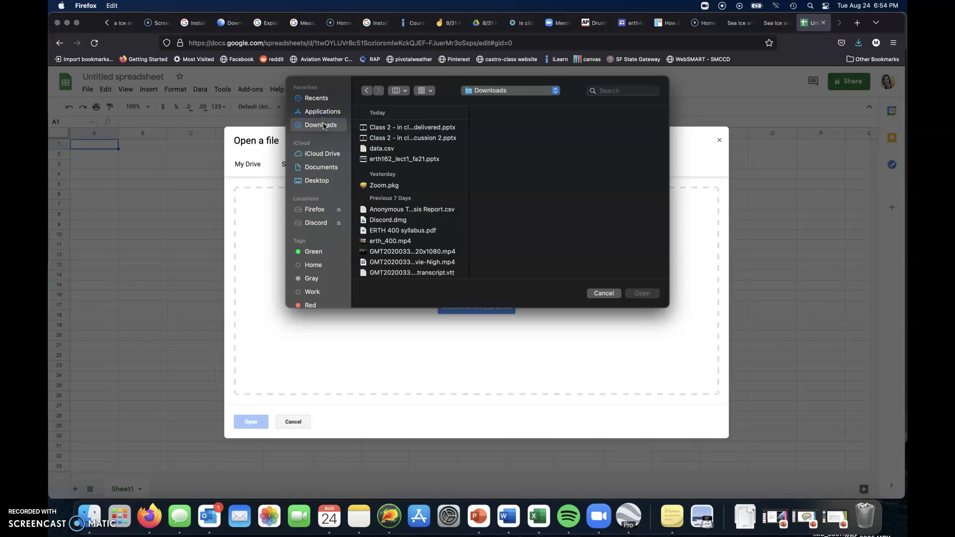
{"action": "left_click", "coordinate": [401, 149]}
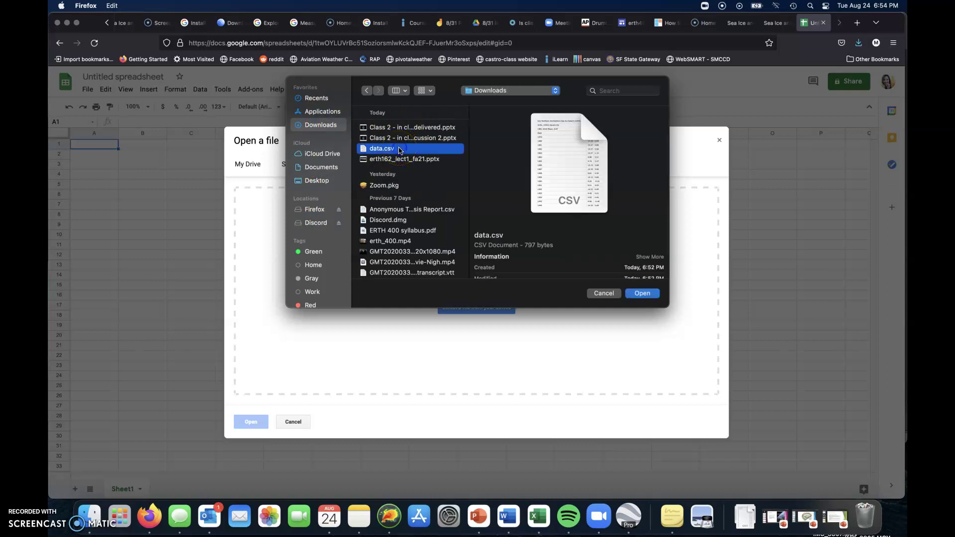
{"action": "left_click", "coordinate": [642, 293]}
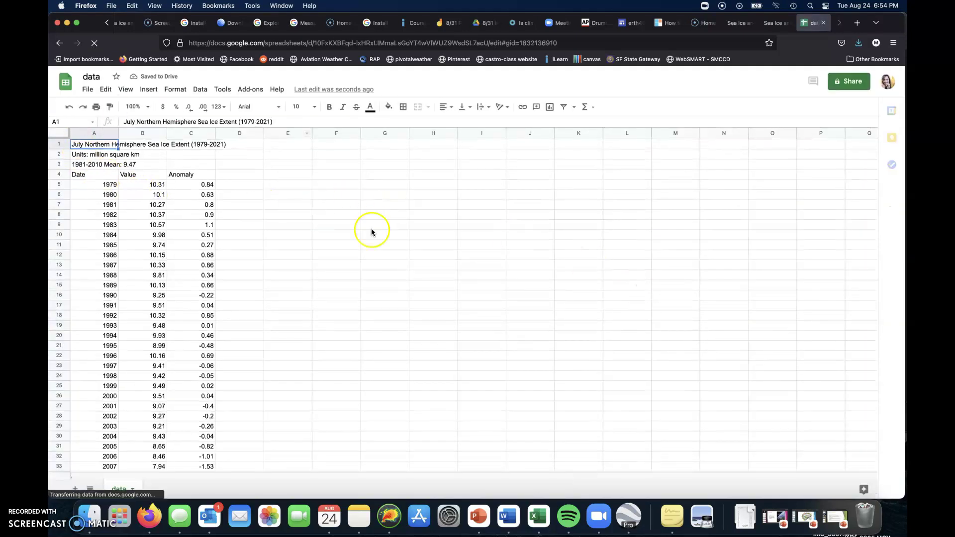
Compare the Excel copy of the data with the Google Sheets copy and return to the NOAA sea ice page
{"action": "key", "text": "ctrl+Up"}
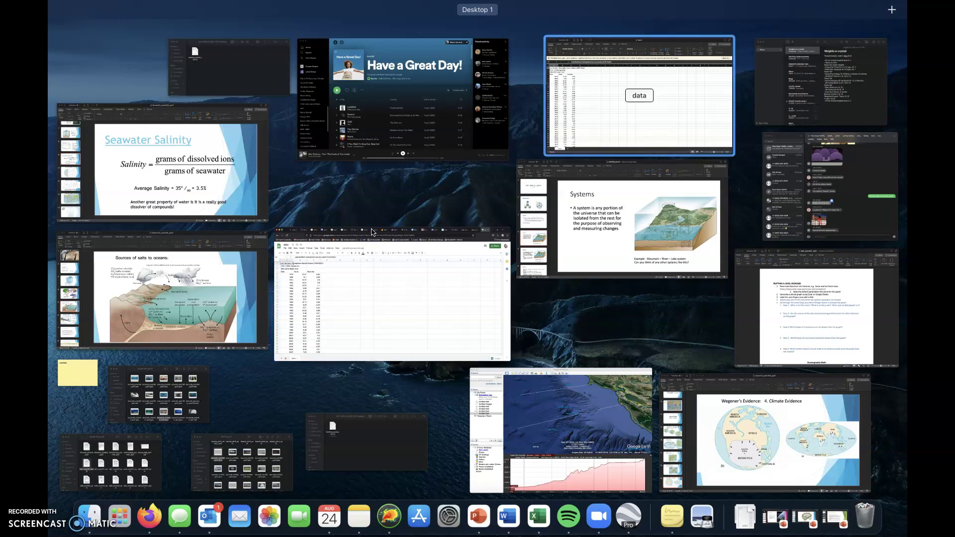
{"action": "left_click", "coordinate": [636, 92]}
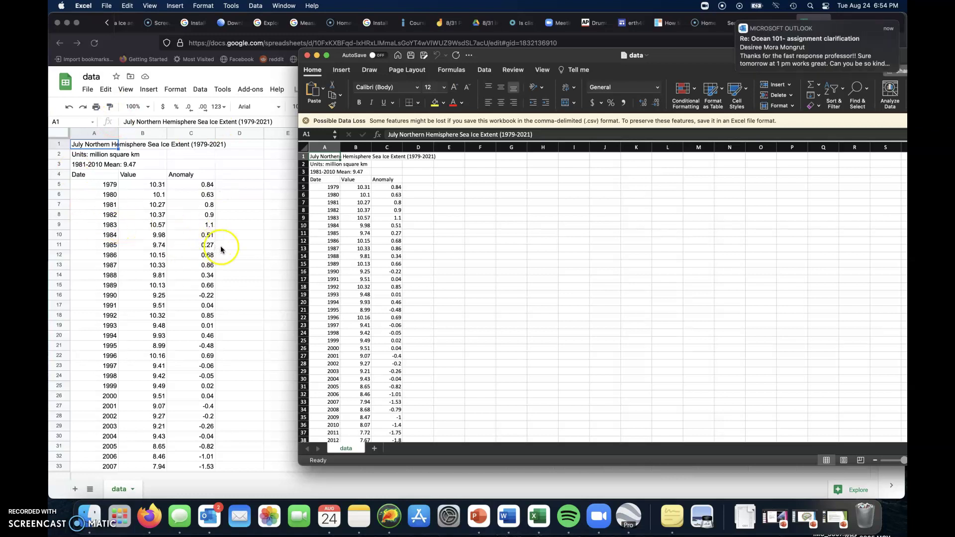
{"action": "left_click", "coordinate": [271, 224]}
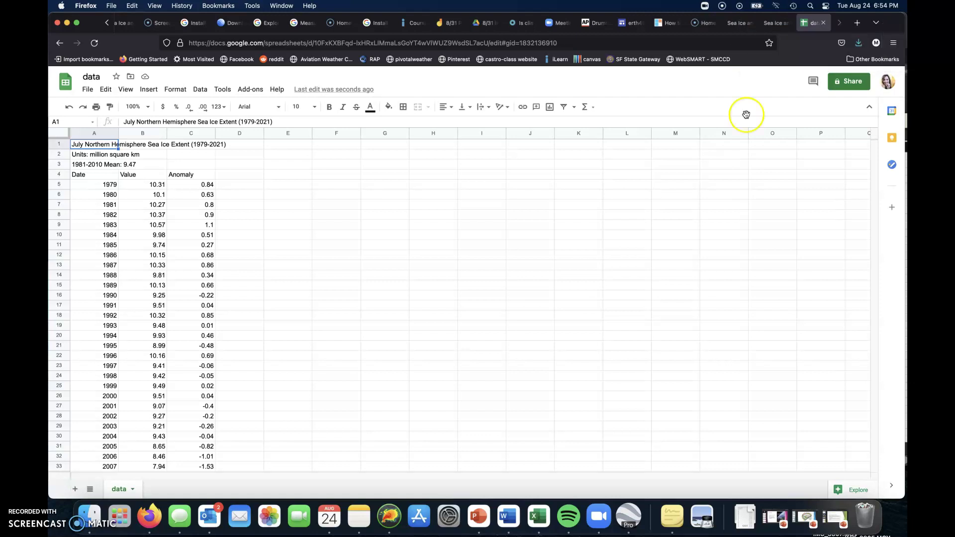
{"action": "left_click", "coordinate": [776, 25]}
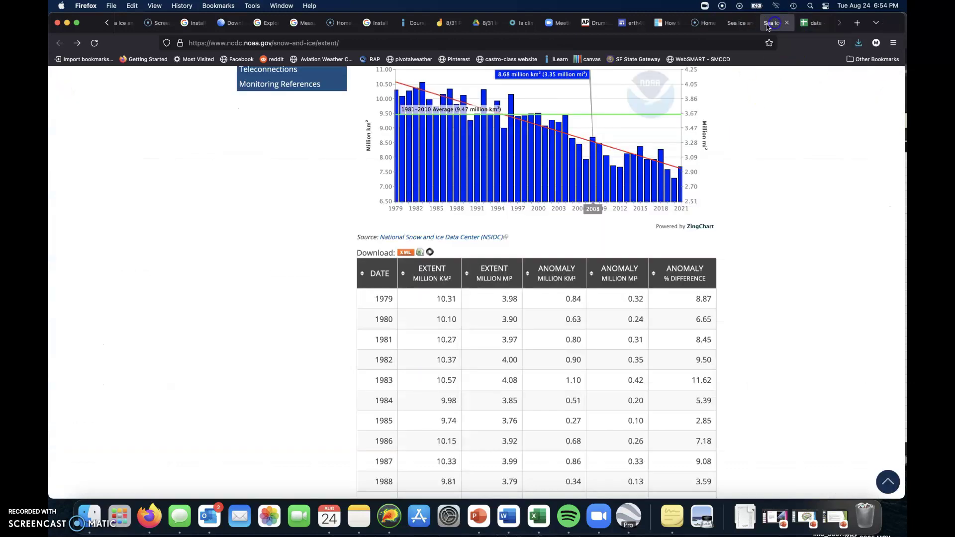
Save the linked CSV file of the sea ice data to the Downloads folder as data_blah.csv
{"action": "right_click", "coordinate": [420, 256]}
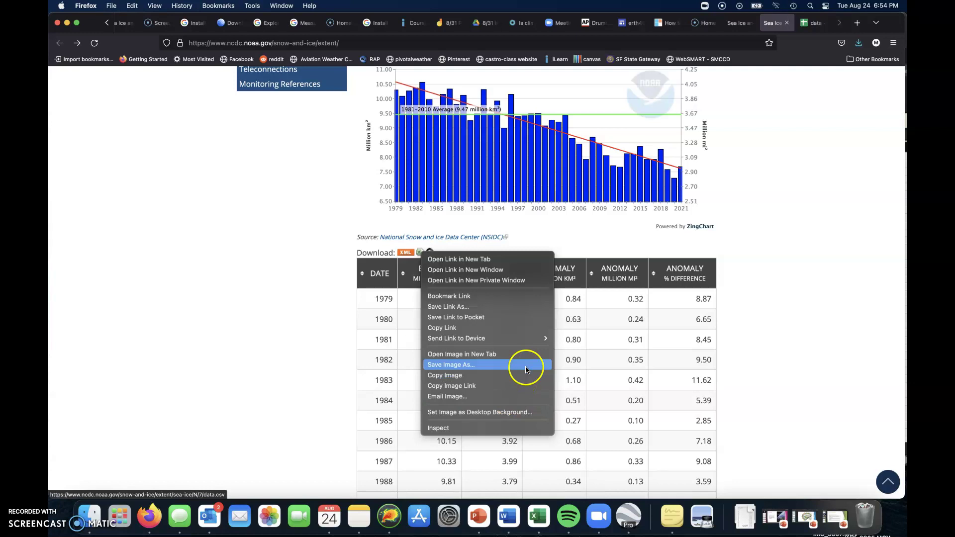
{"action": "left_click", "coordinate": [518, 312]}
{"action": "left_click", "coordinate": [476, 127]}
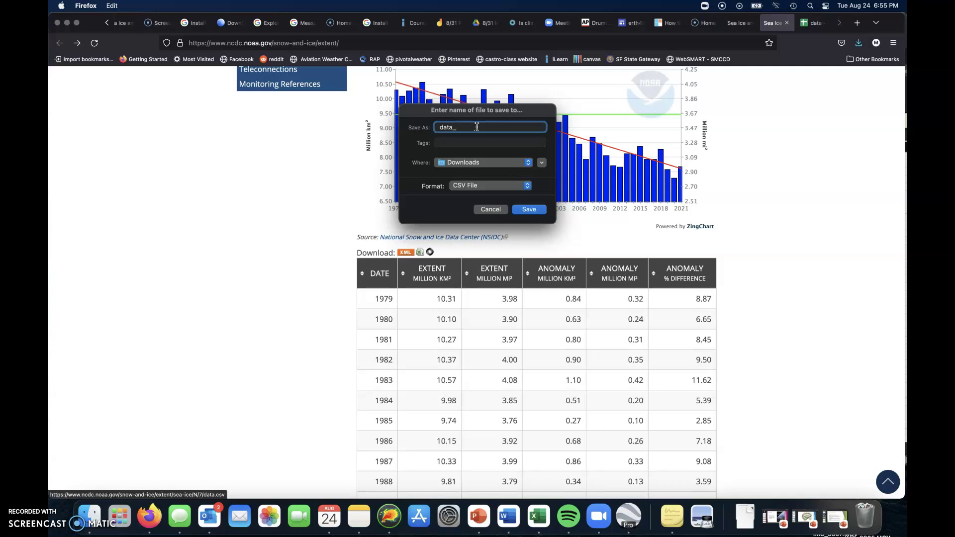
{"action": "left_click", "coordinate": [532, 208]}
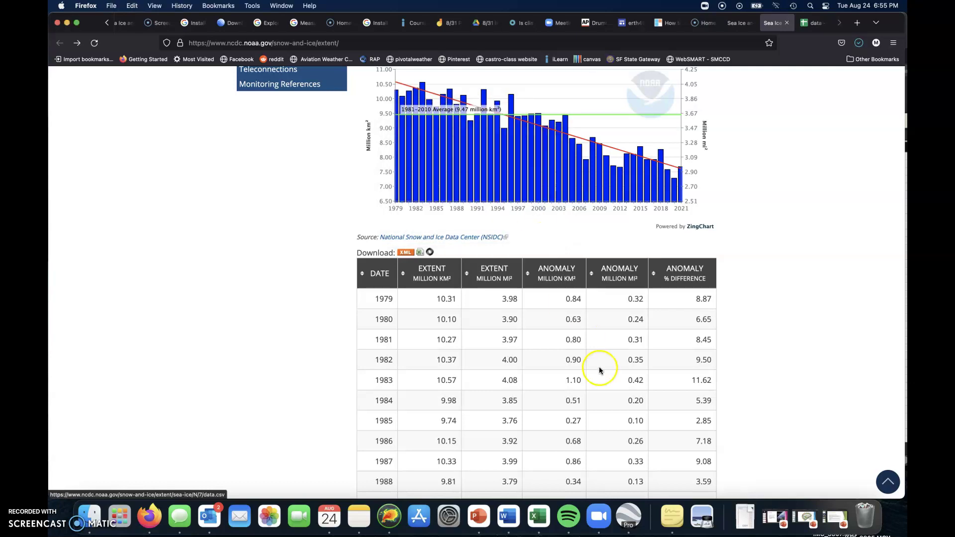
Switch to Excel, open data_blah.csv from the Downloads folder and move its window aside to reveal the data workbook
{"action": "left_click", "coordinate": [547, 519]}
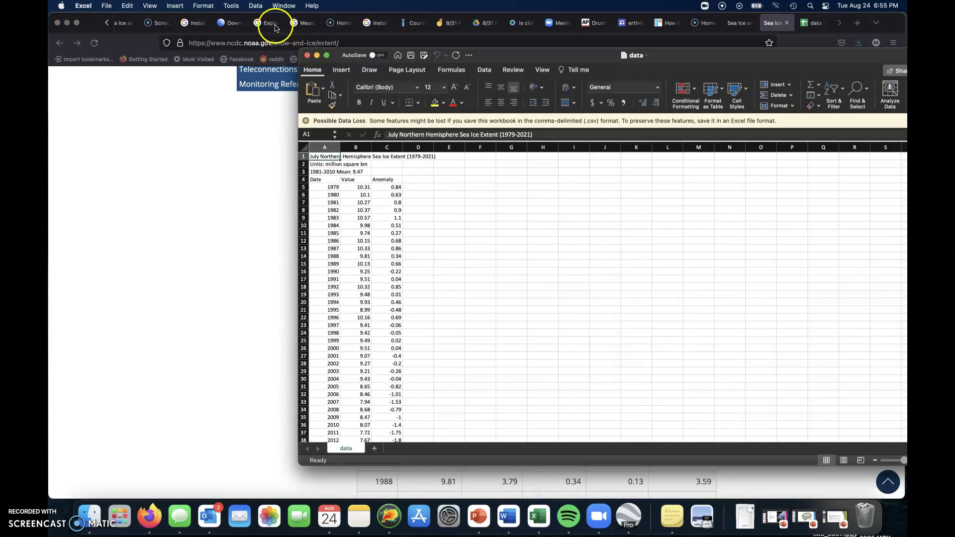
{"action": "left_click", "coordinate": [106, 5]}
{"action": "left_click", "coordinate": [114, 40]}
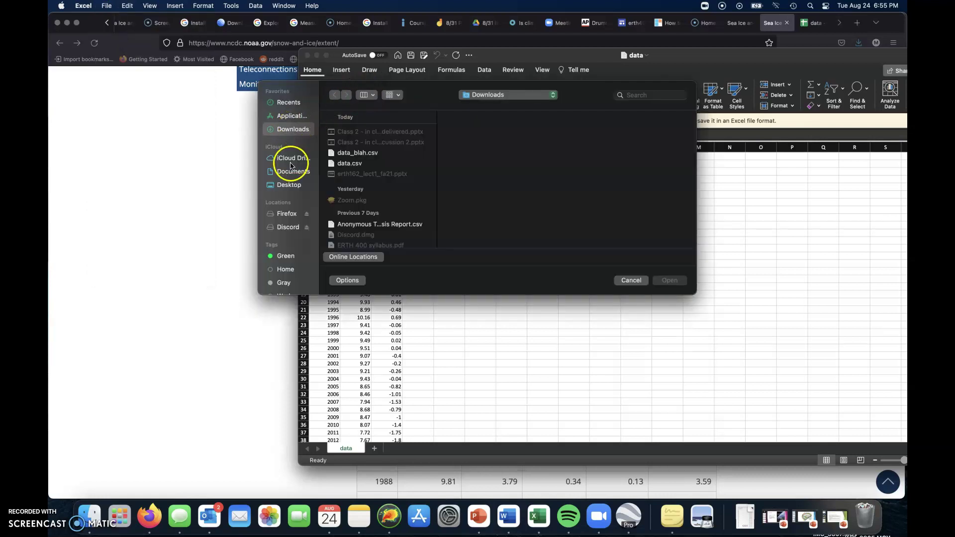
{"action": "left_click", "coordinate": [365, 153]}
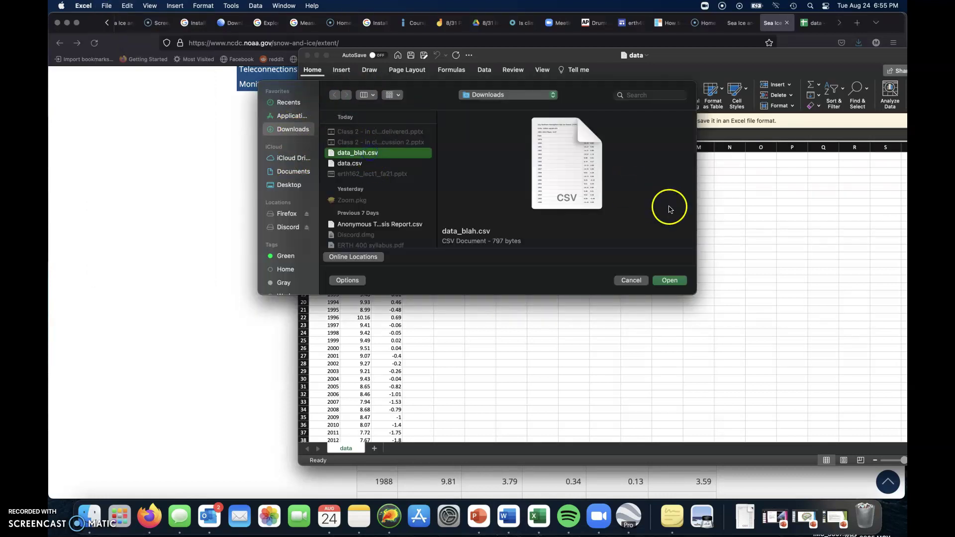
{"action": "left_click", "coordinate": [673, 282]}
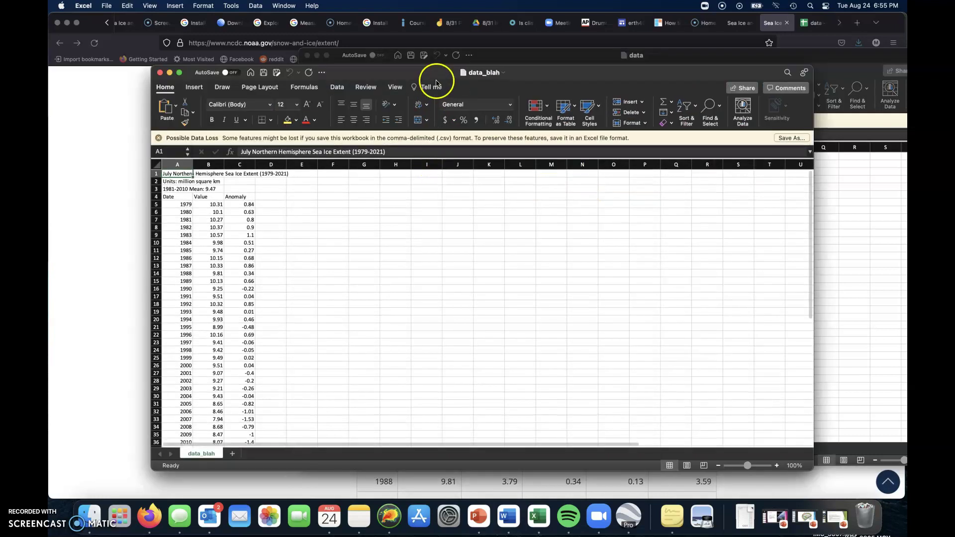
{"action": "left_click_drag", "start_coordinate": [438, 71], "coordinate": [641, 109]}
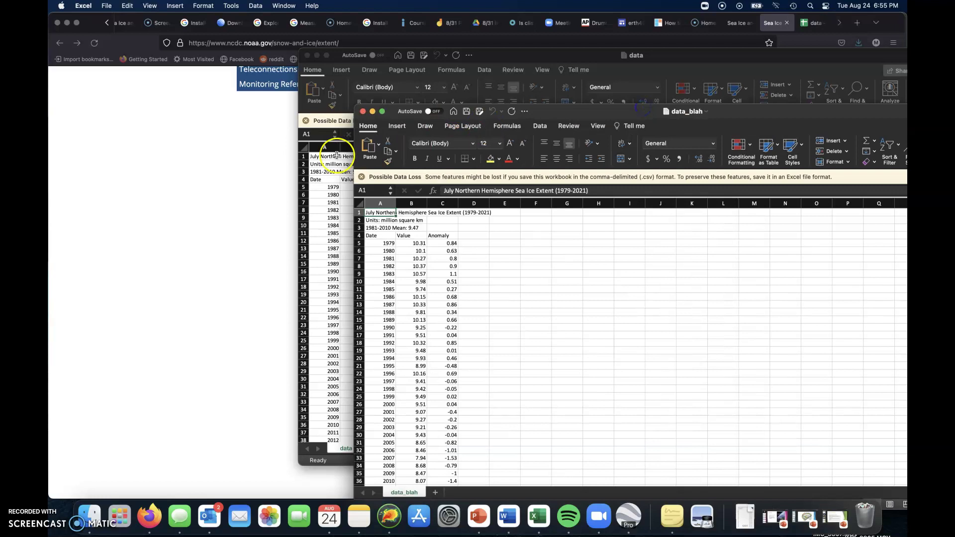
Switch back to the NOAA sea ice page in Firefox, review the chart and request the data in CSV format again
{"action": "left_click", "coordinate": [210, 171]}
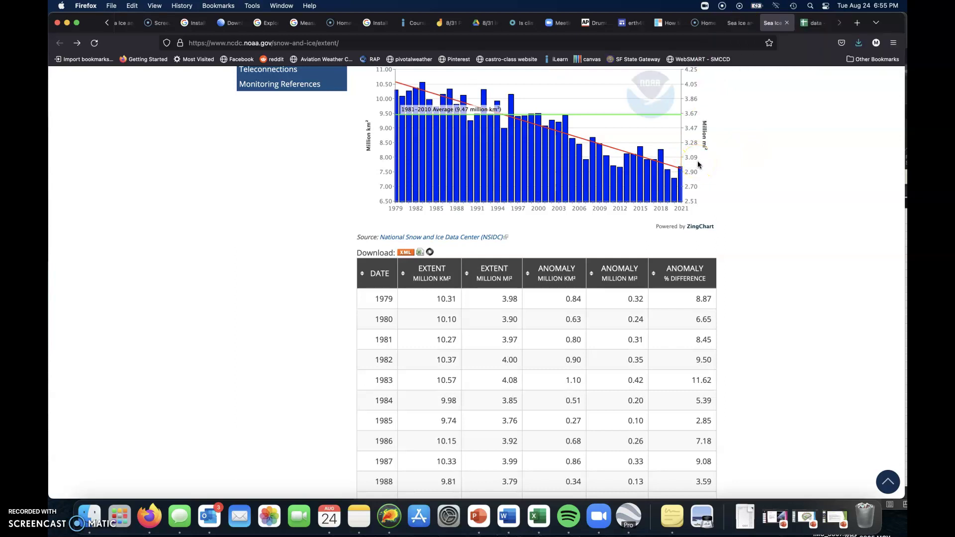
{"action": "scroll", "coordinate": [697, 160], "scroll_direction": "up", "scroll_amount": 4}
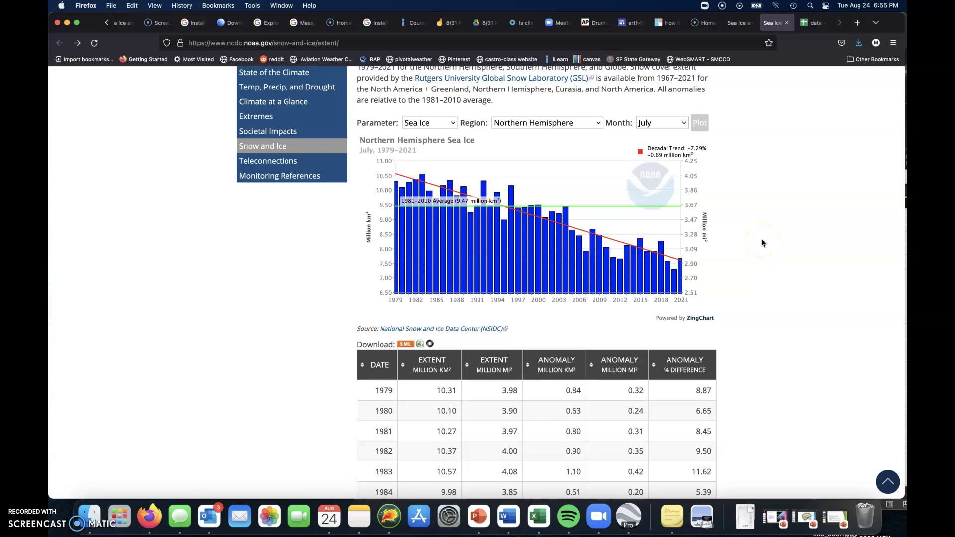
{"action": "scroll", "coordinate": [762, 238], "scroll_direction": "down", "scroll_amount": 4}
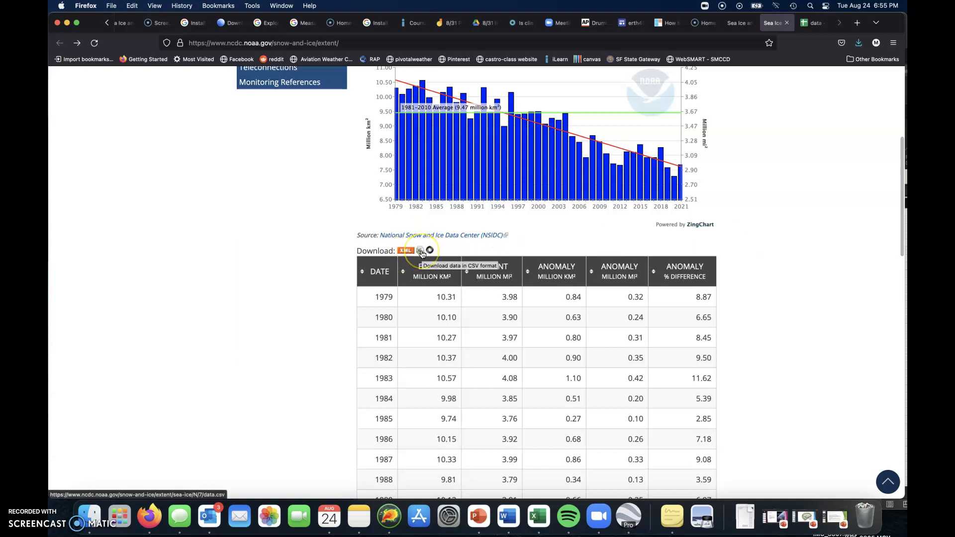
{"action": "left_click", "coordinate": [420, 252]}
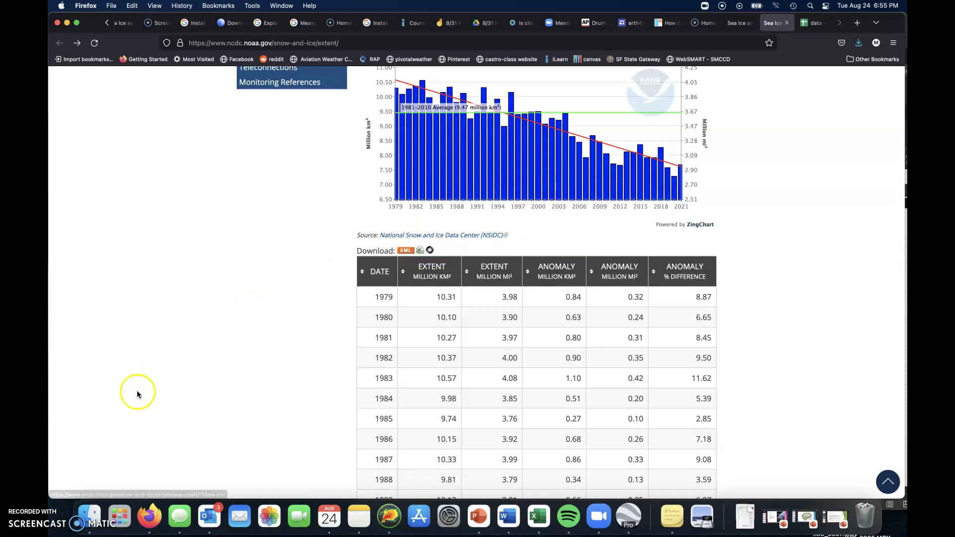